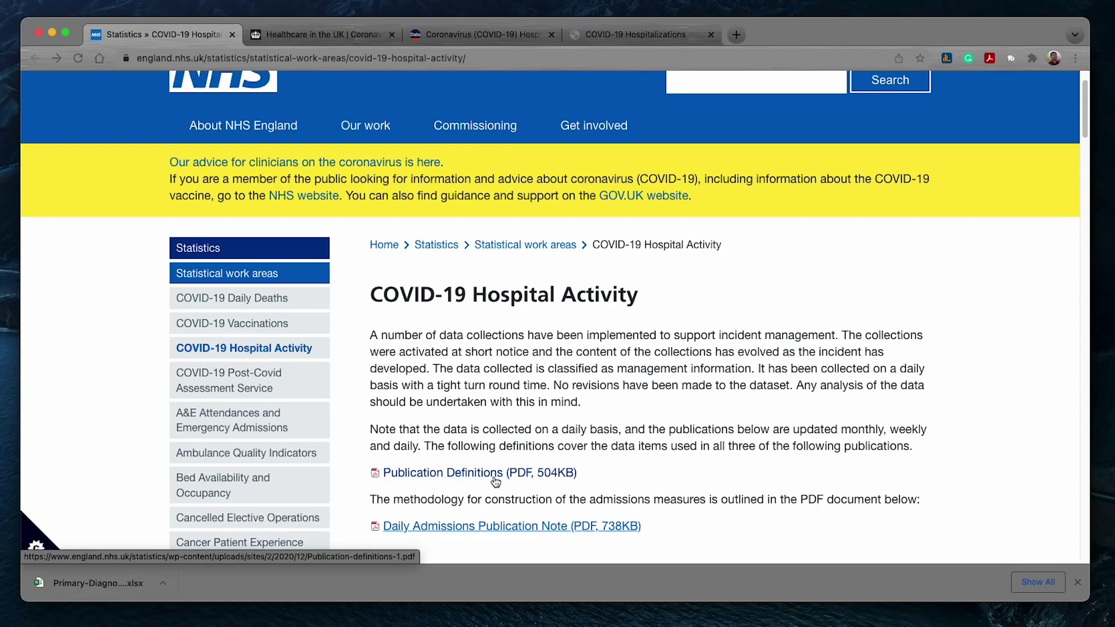
Step: Open the 'Publication Definitions (PDF, 504KB)' link on the COVID-19 Hospital Activity page
{"action": "left_click", "coordinate": [495, 473]}
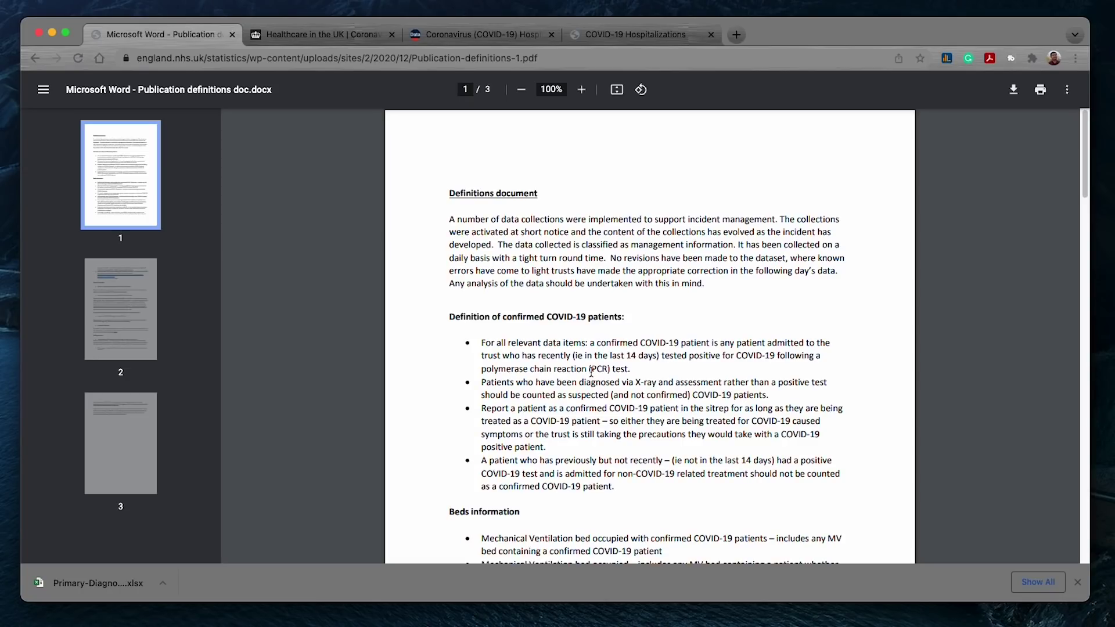
{"action": "left_click", "coordinate": [39, 61]}
Step: Download 'Primary Diagnosis Supplement 27 January 2022 (XLSX, 25KB)' from further down the page
{"action": "scroll", "coordinate": [662, 368], "scroll_direction": "down", "scroll_amount": 2}
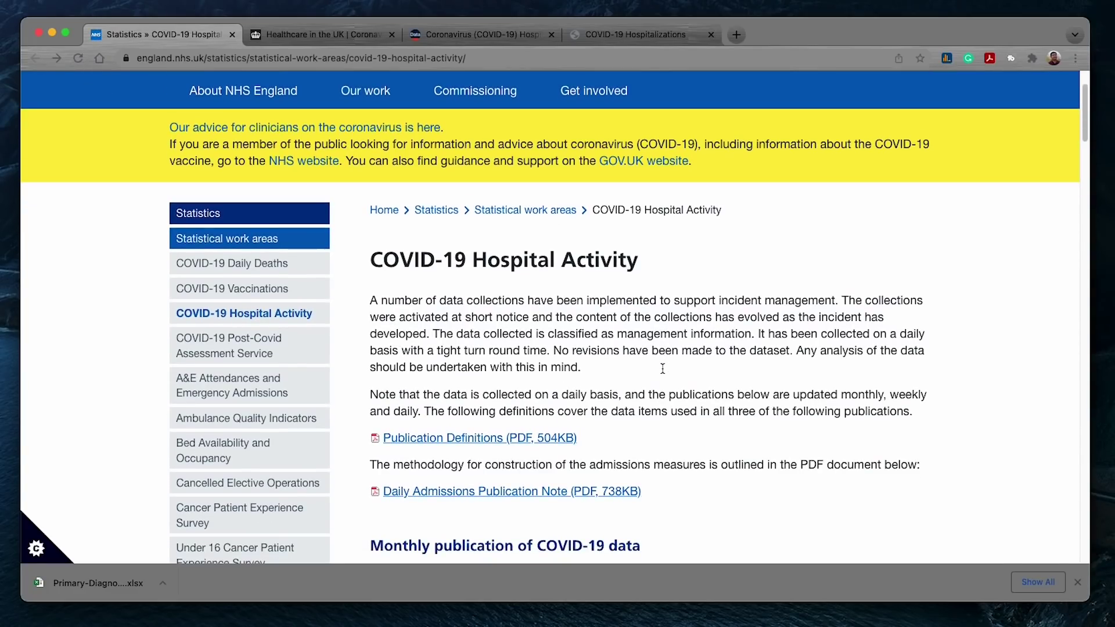
{"action": "scroll", "coordinate": [663, 368], "scroll_direction": "down", "scroll_amount": 5}
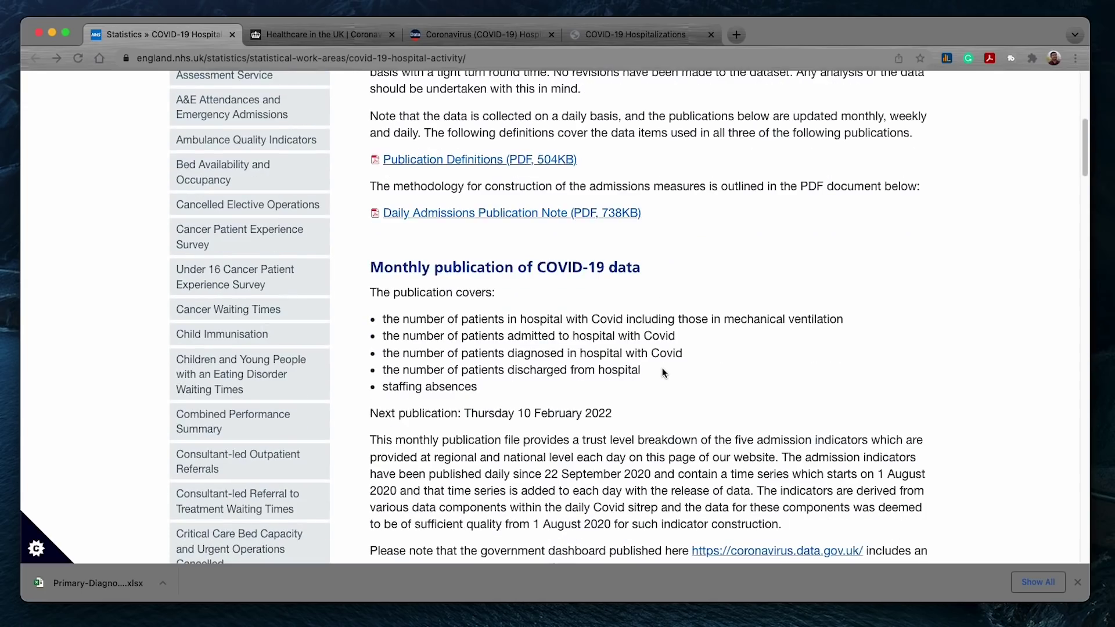
{"action": "scroll", "coordinate": [664, 372], "scroll_direction": "down", "scroll_amount": 7}
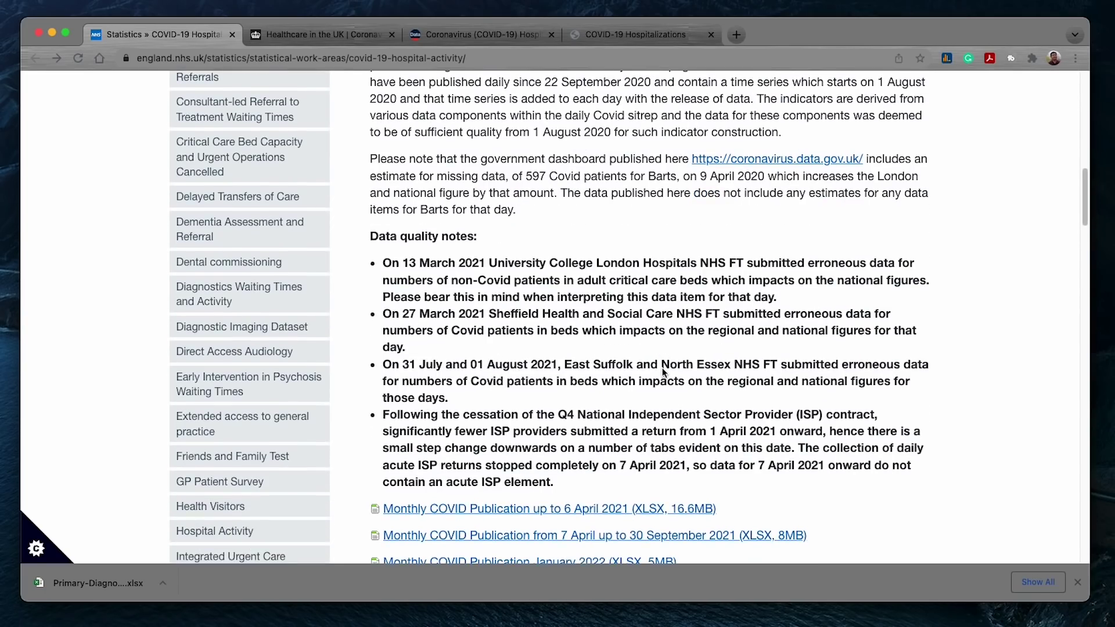
{"action": "scroll", "coordinate": [662, 372], "scroll_direction": "down", "scroll_amount": 5}
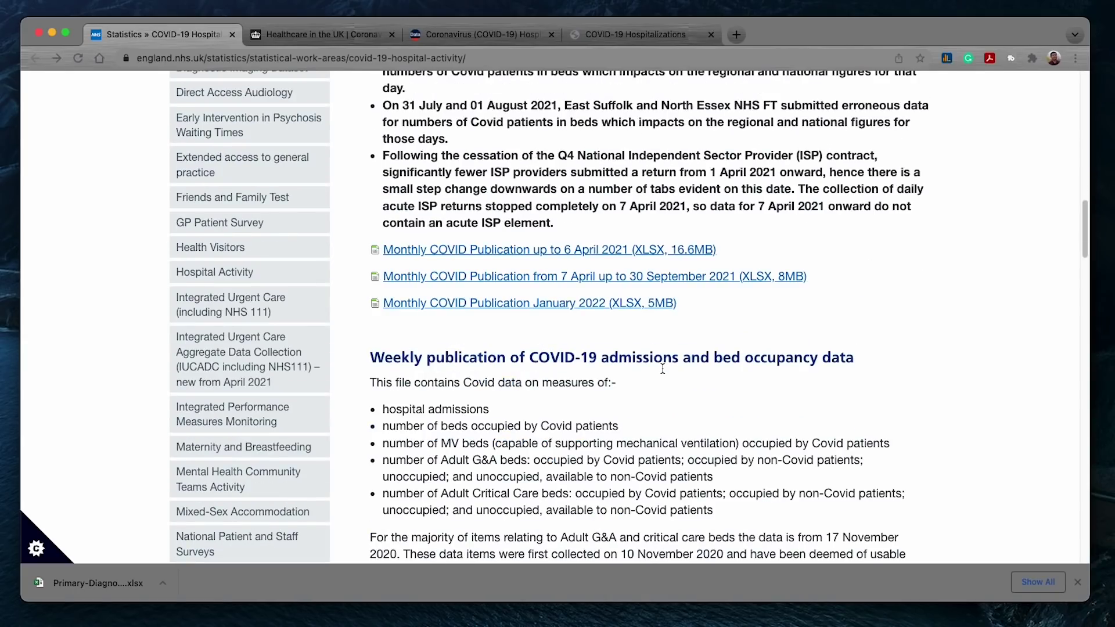
{"action": "scroll", "coordinate": [656, 378], "scroll_direction": "down", "scroll_amount": 6}
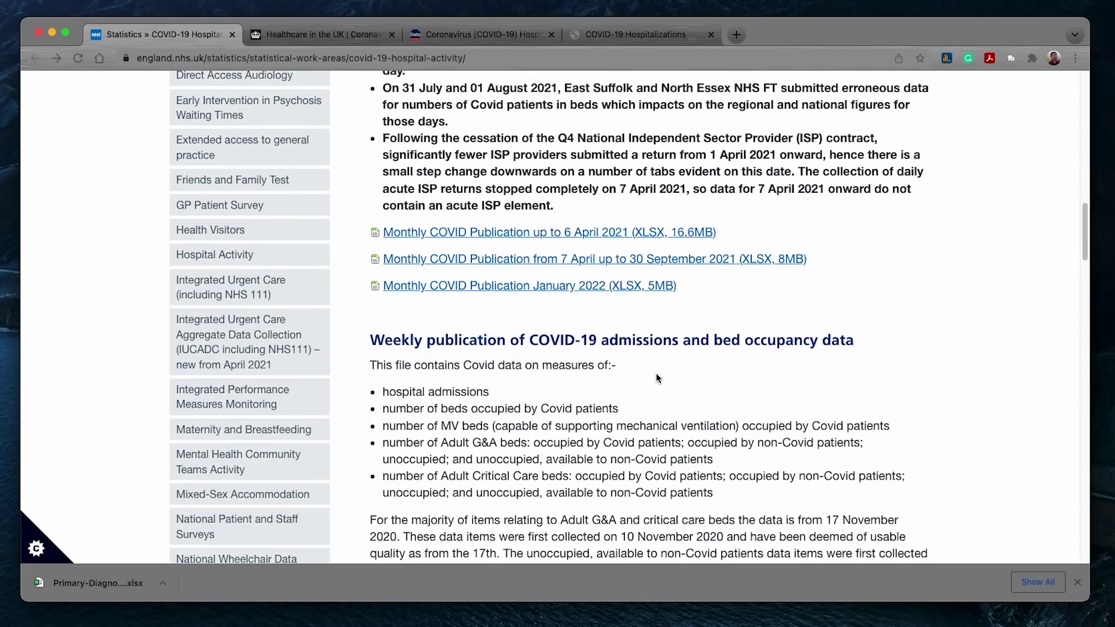
{"action": "scroll", "coordinate": [656, 378], "scroll_direction": "down", "scroll_amount": 18}
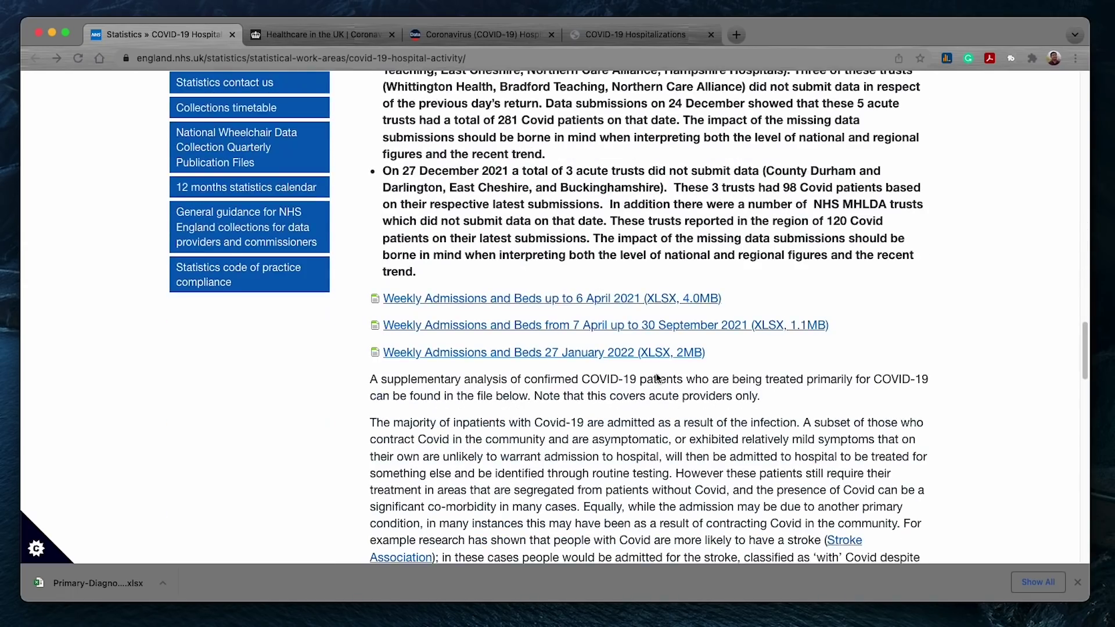
{"action": "scroll", "coordinate": [656, 378], "scroll_direction": "down", "scroll_amount": 1}
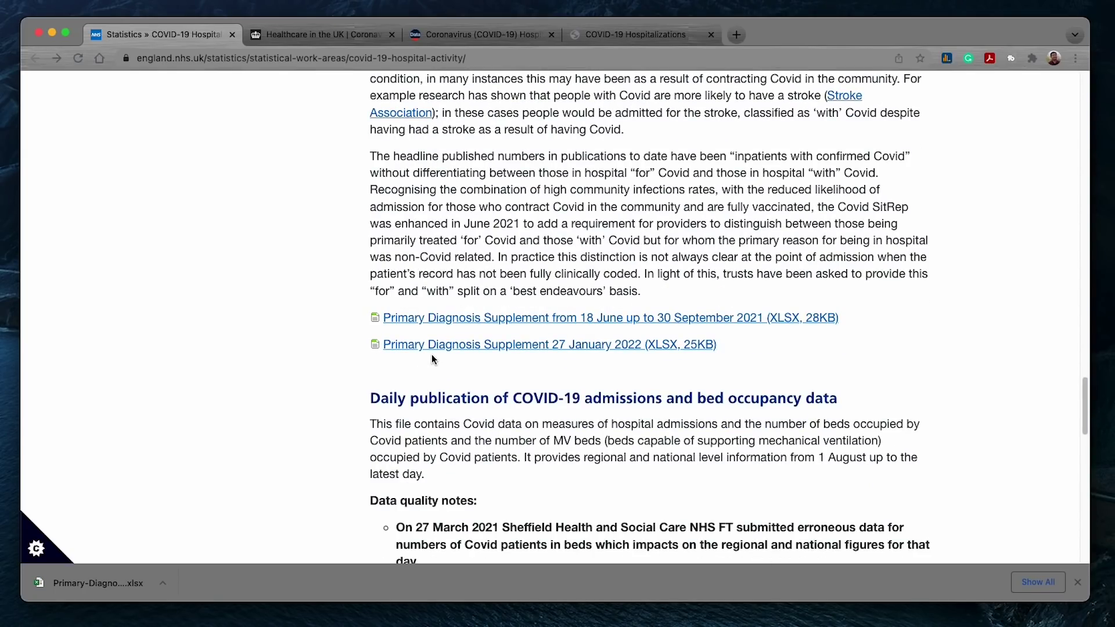
{"action": "left_click", "coordinate": [569, 351]}
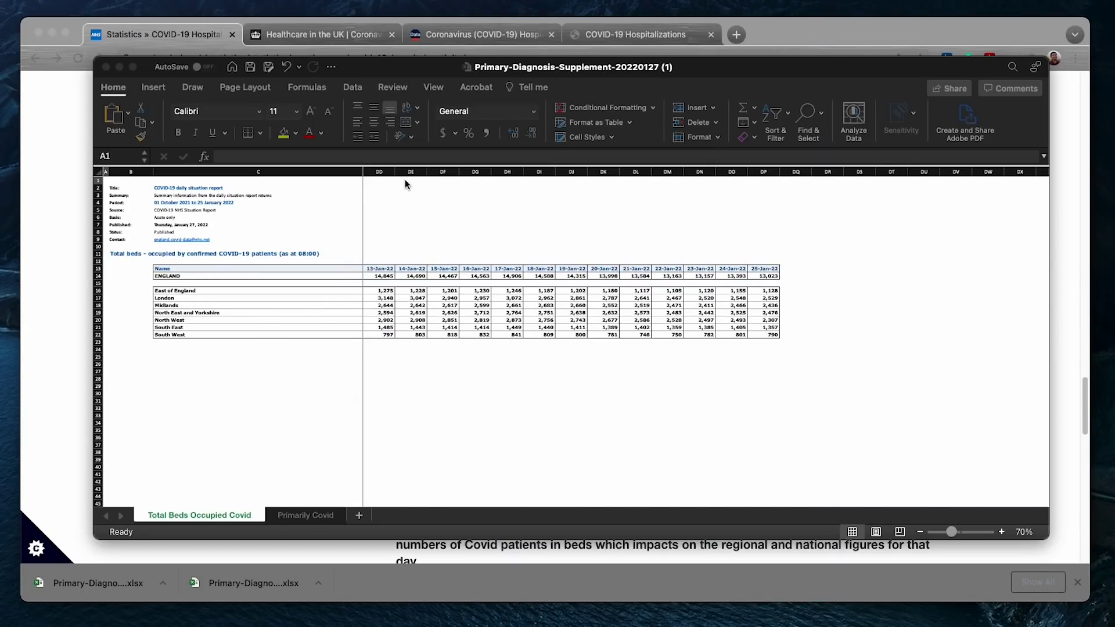
Step: Set the sheet zoom to 100% and scroll right to the 25-Jan-22 Total Beds Occupied Covid column
{"action": "left_click", "coordinate": [432, 89]}
{"action": "left_click", "coordinate": [548, 112]}
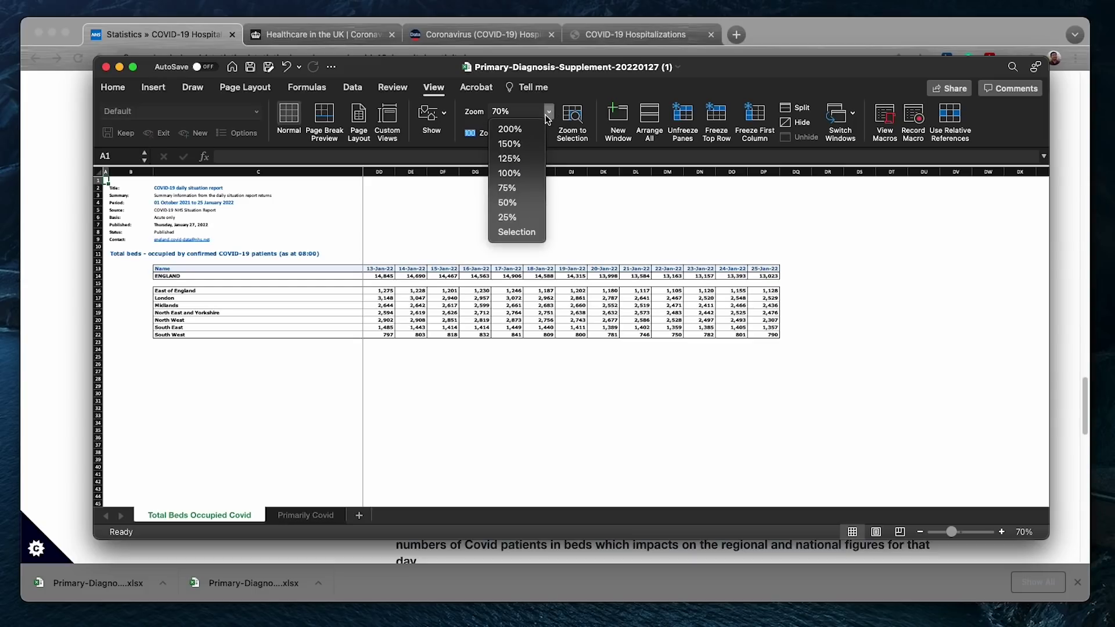
{"action": "left_click", "coordinate": [509, 173]}
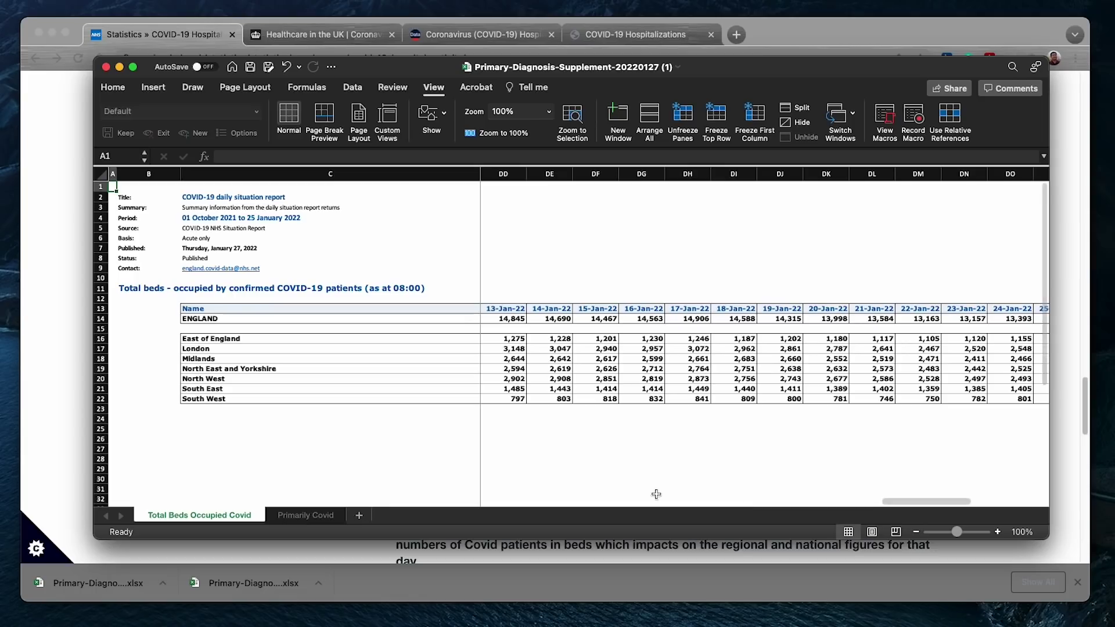
{"action": "left_click_drag", "start_coordinate": [895, 503], "coordinate": [898, 501]}
{"action": "scroll", "coordinate": [909, 504], "scroll_direction": "right", "scroll_amount": 2}
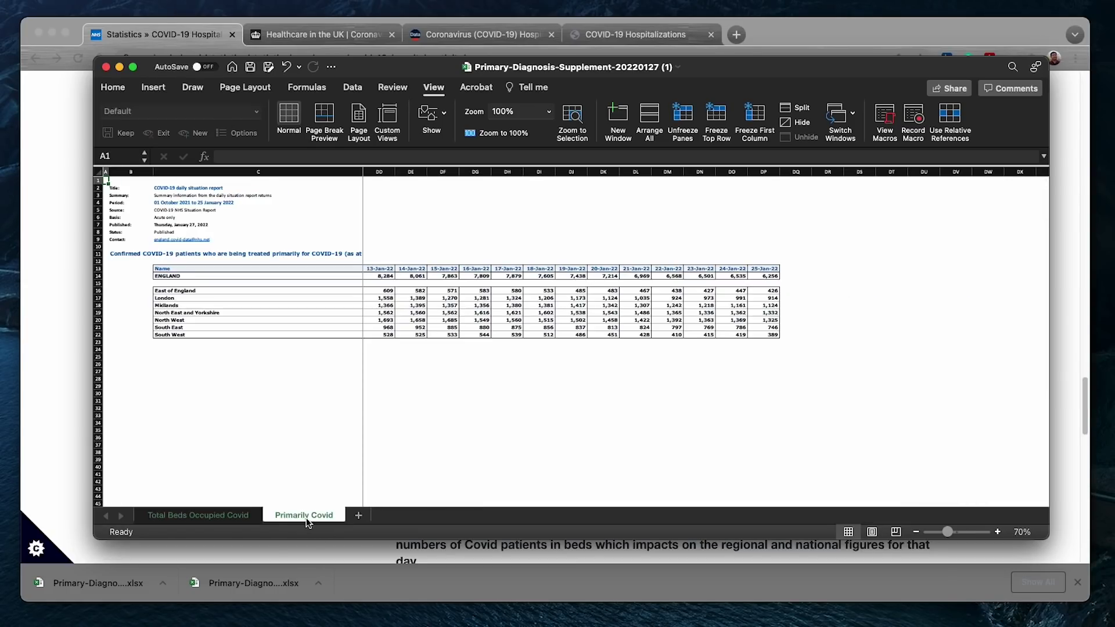
Step: Zoom the Primarily Covid sheet to 100% and scroll right to England's 25-Jan-22 figure
{"action": "left_click", "coordinate": [548, 111]}
{"action": "left_click", "coordinate": [532, 174]}
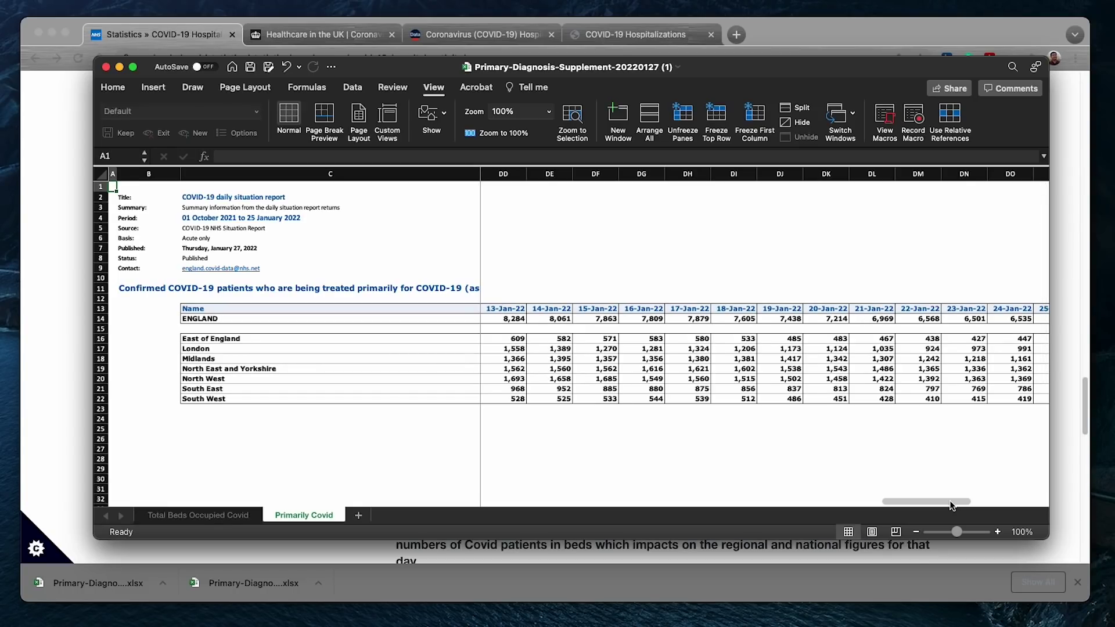
{"action": "scroll", "coordinate": [951, 505], "scroll_direction": "up", "scroll_amount": 1}
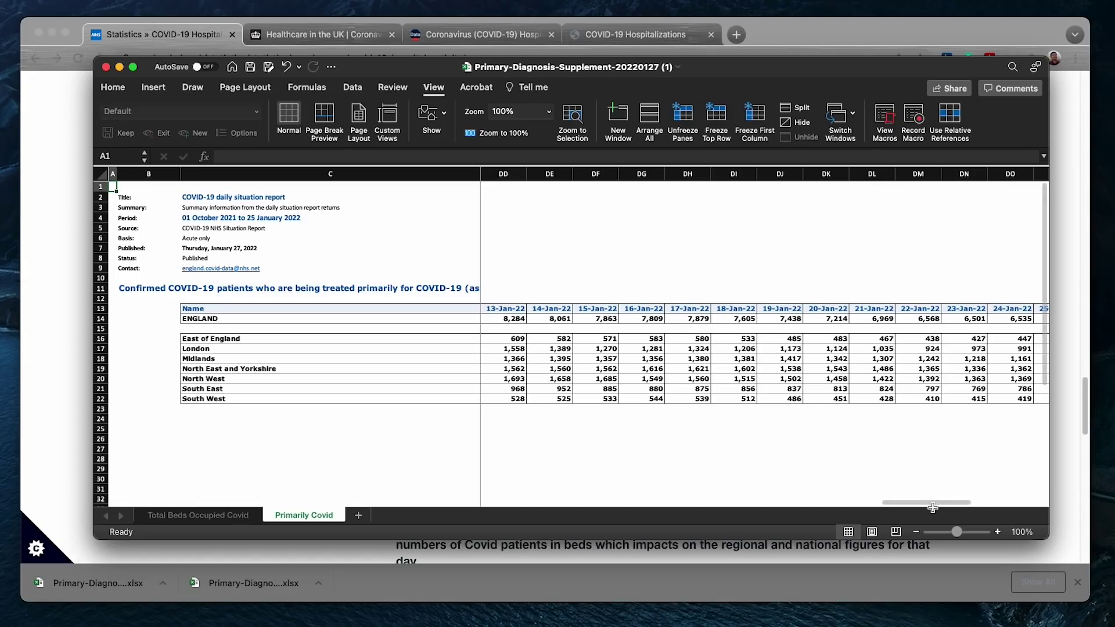
{"action": "left_click_drag", "start_coordinate": [939, 502], "coordinate": [952, 503]}
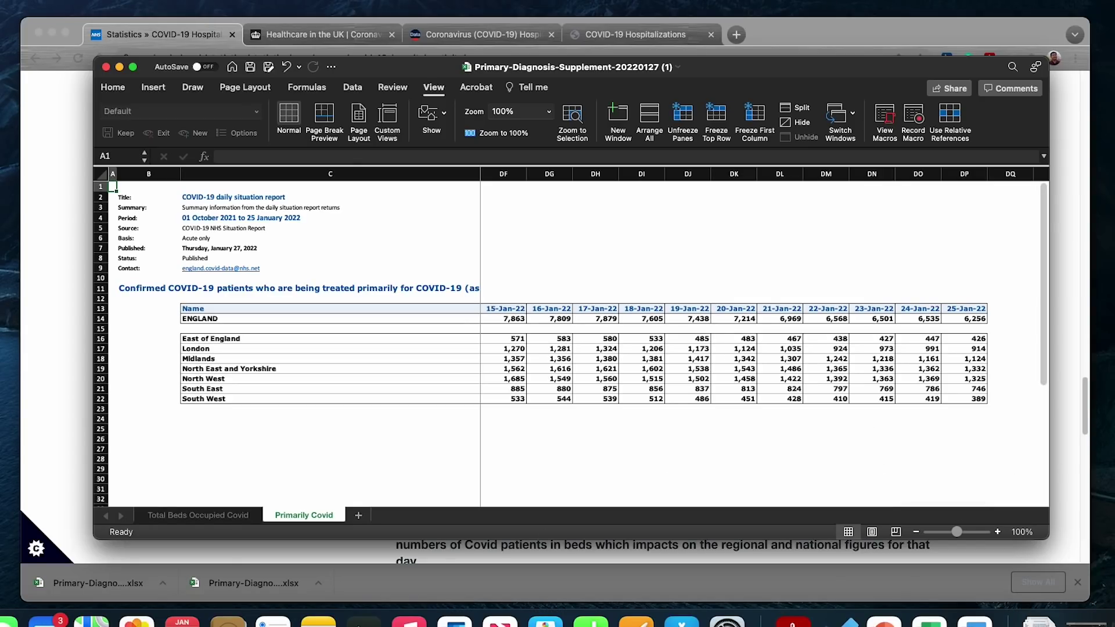
Step: Switch between the downloaded Primary-Diagnosis workbook and Book1, ending on Book1
{"action": "key", "text": "super+grave"}
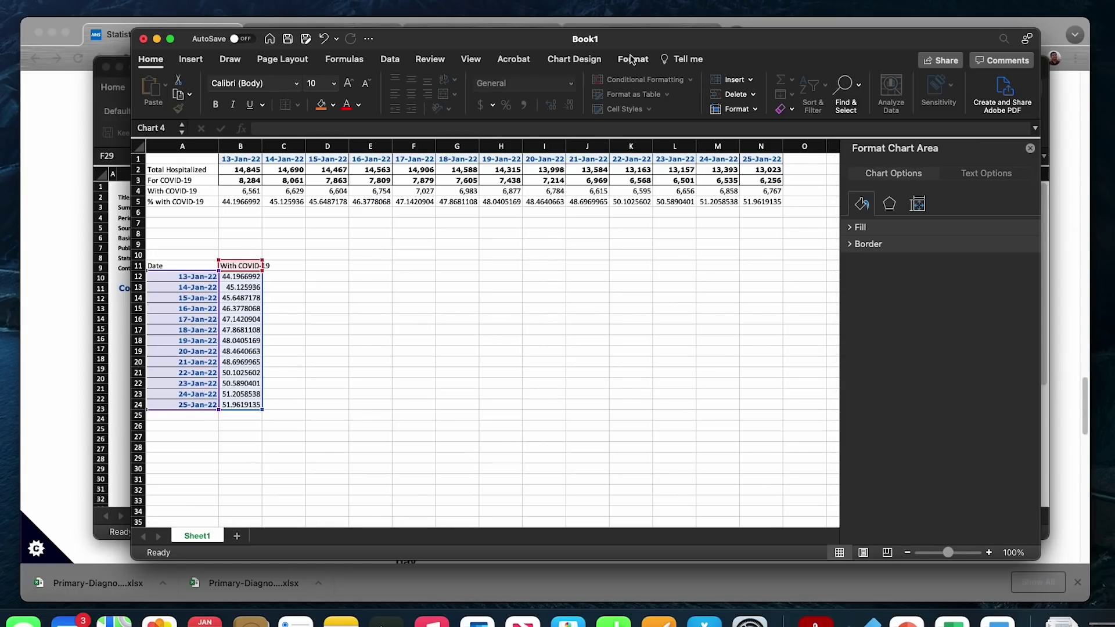
{"action": "mouse_move", "coordinate": [633, 46]}
{"action": "left_mouse_down"}
{"action": "mouse_move", "coordinate": [699, 51]}
{"action": "mouse_move", "coordinate": [636, 41]}
{"action": "mouse_move", "coordinate": [650, 45]}
{"action": "mouse_move", "coordinate": [641, 49]}
{"action": "left_mouse_up"}
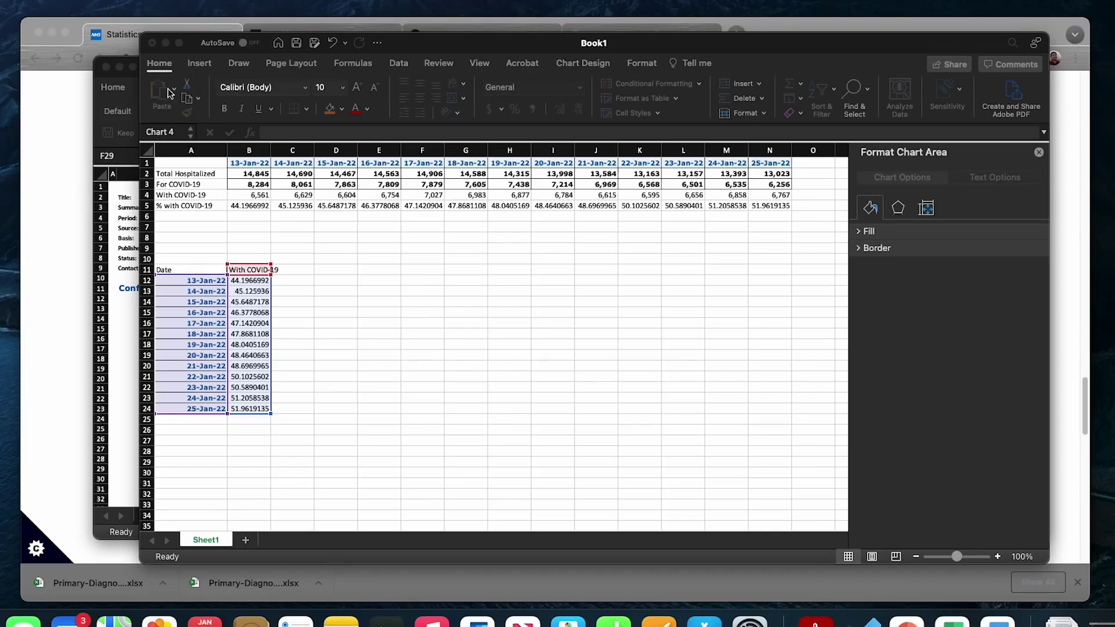
{"action": "left_click", "coordinate": [117, 129]}
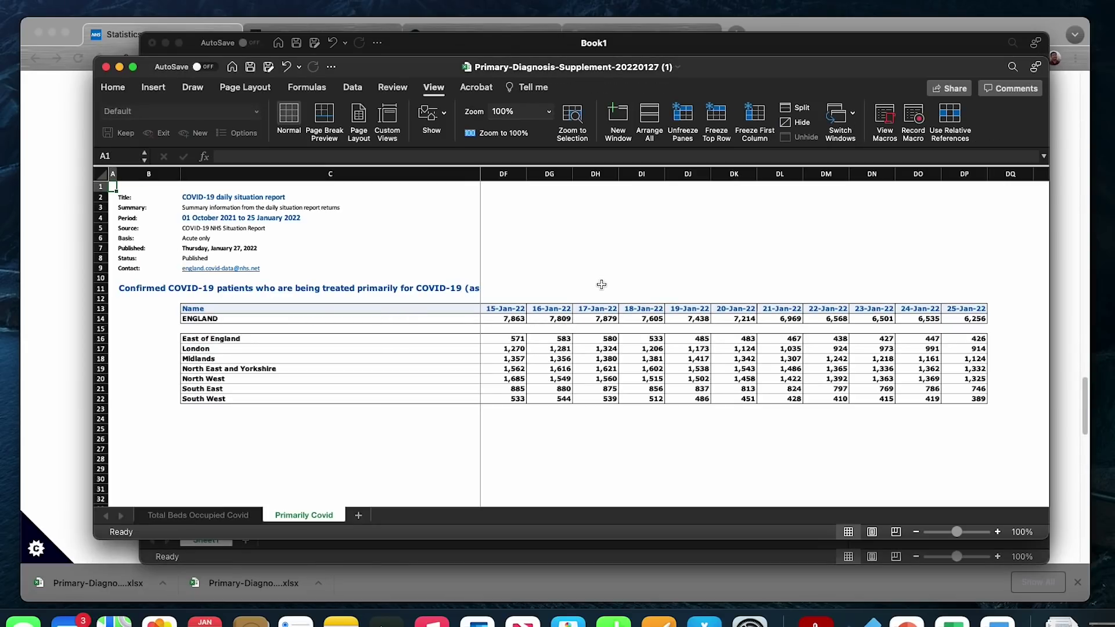
{"action": "left_click", "coordinate": [837, 47]}
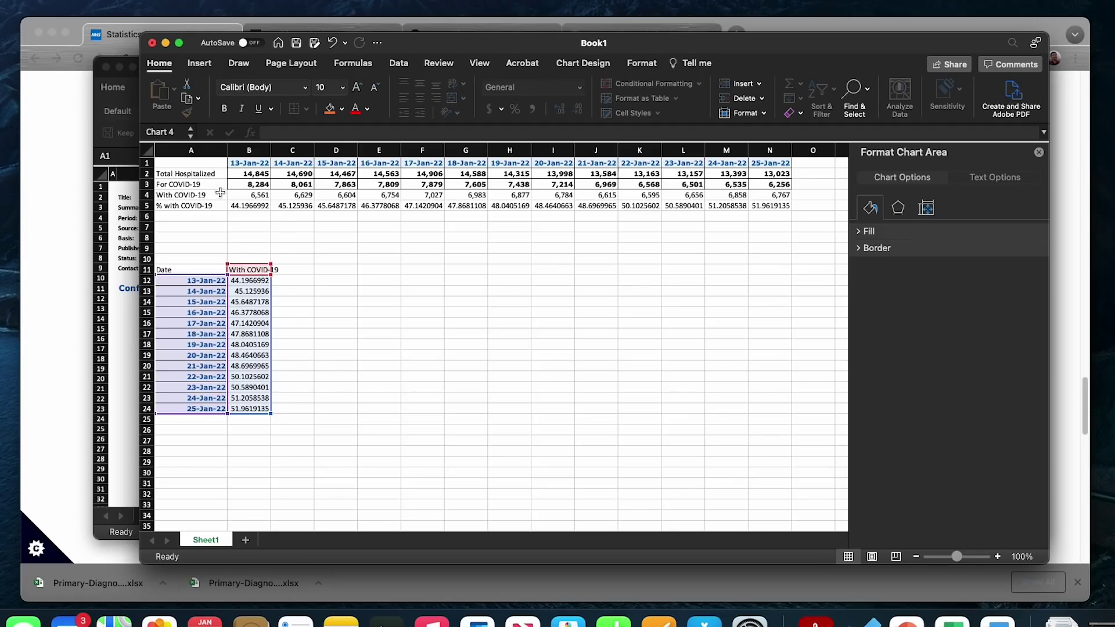
Step: Inspect the formulas in B4, B5, A5, A11 and B11, then scroll right to the chart
{"action": "left_click", "coordinate": [240, 196]}
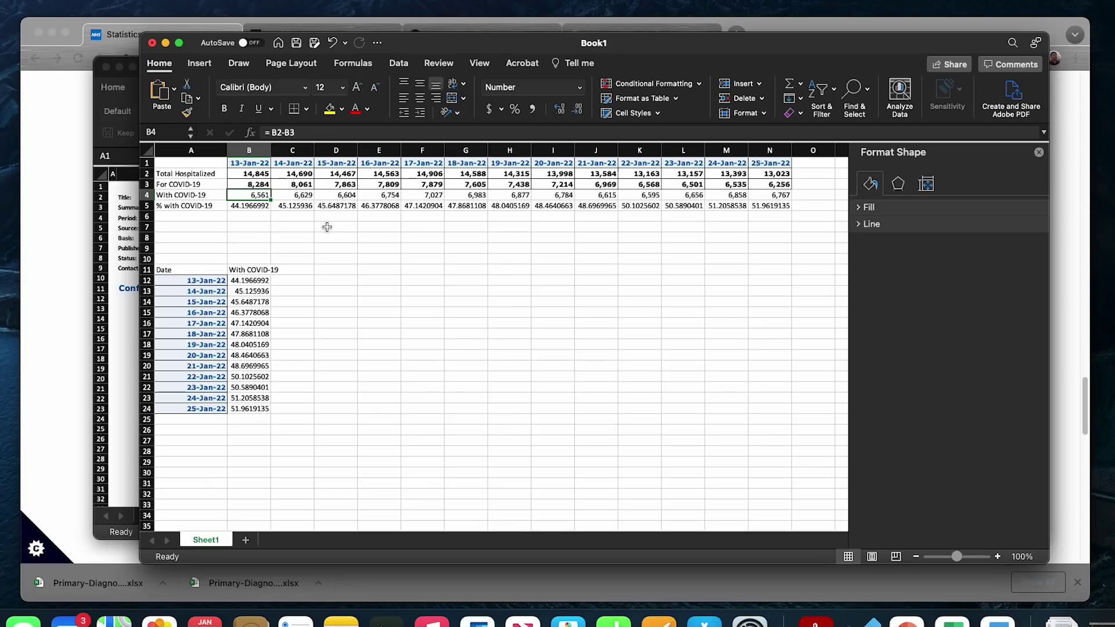
{"action": "left_click", "coordinate": [254, 209]}
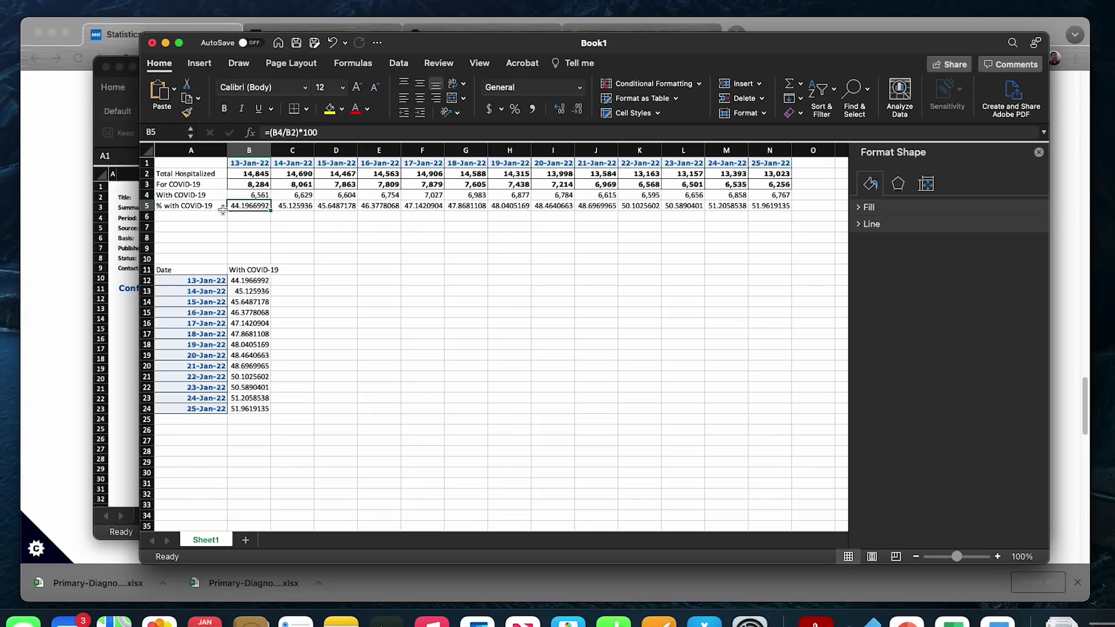
{"action": "left_click", "coordinate": [183, 207]}
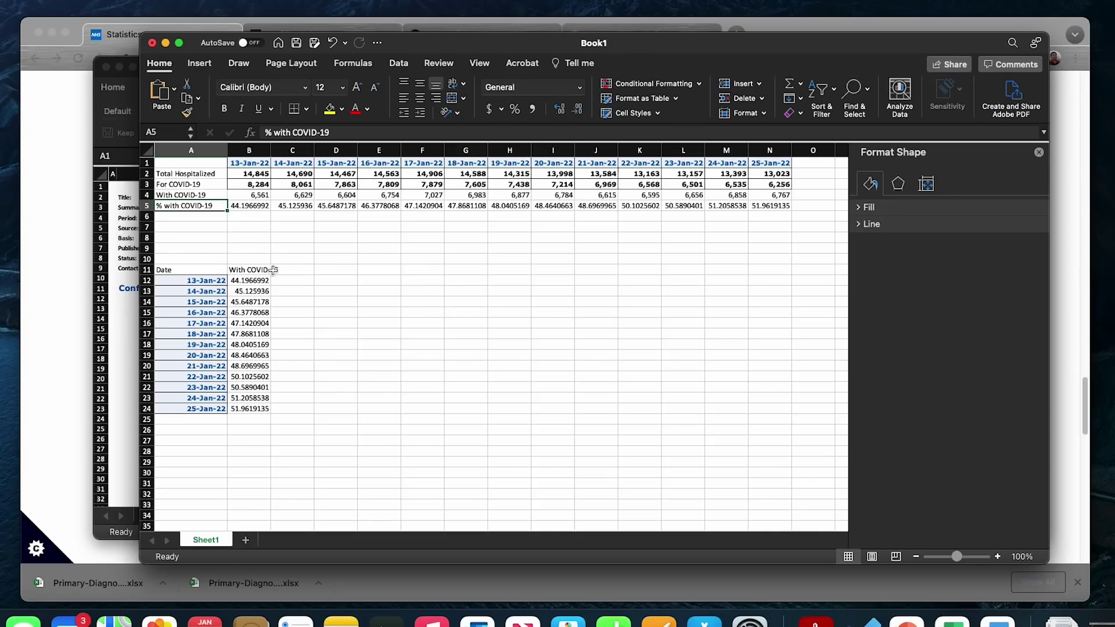
{"action": "left_click", "coordinate": [218, 268]}
{"action": "left_click", "coordinate": [248, 266]}
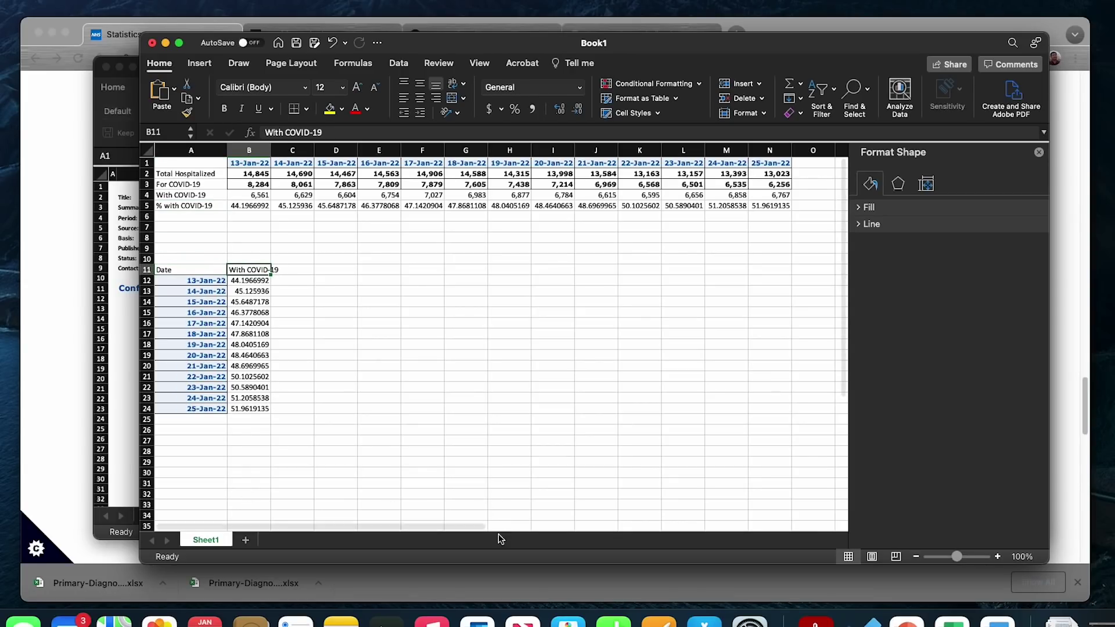
{"action": "left_click_drag", "start_coordinate": [479, 525], "coordinate": [801, 540]}
Step: Scroll down to show the full chart, read a bar's value, then return to Chrome
{"action": "scroll", "coordinate": [726, 445], "scroll_direction": "down", "scroll_amount": 3}
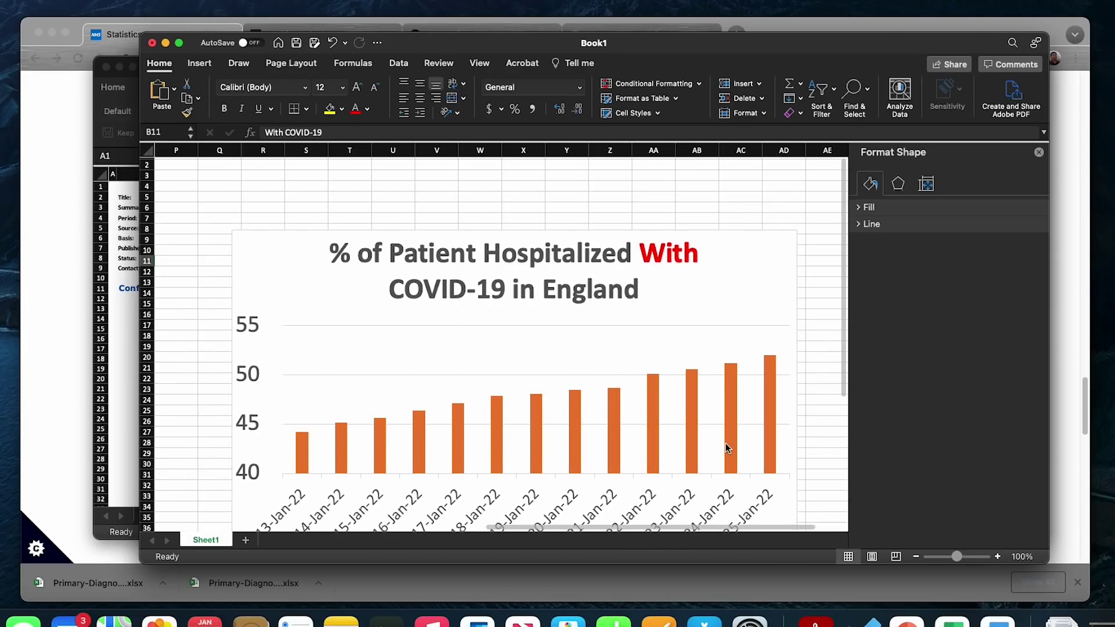
{"action": "scroll", "coordinate": [726, 445], "scroll_direction": "down", "scroll_amount": 1}
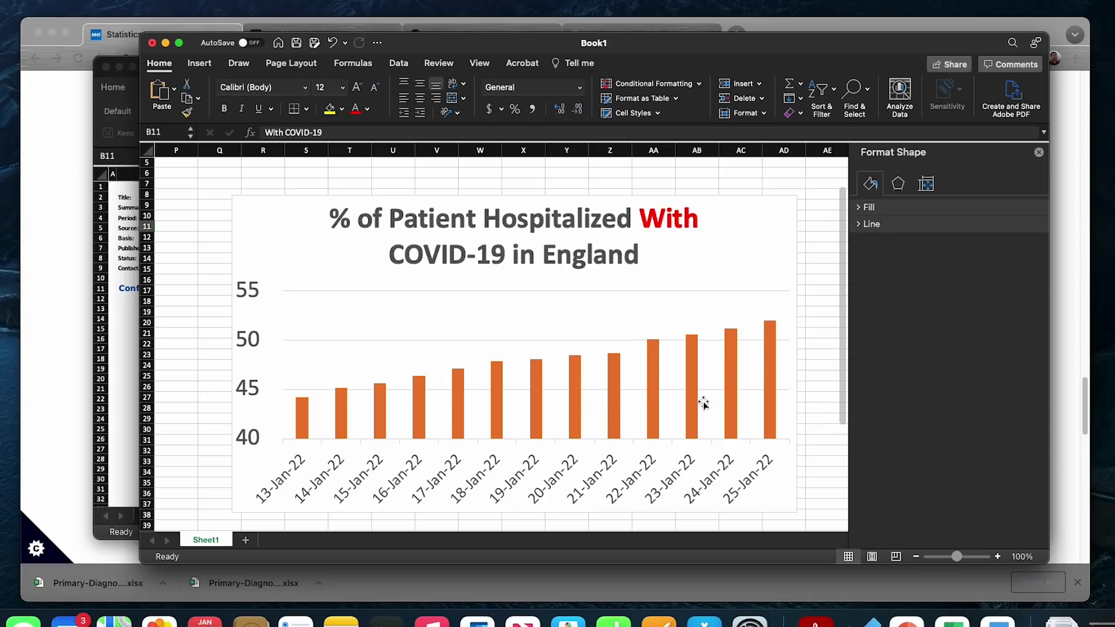
{"action": "mouse_move", "coordinate": [702, 401]}
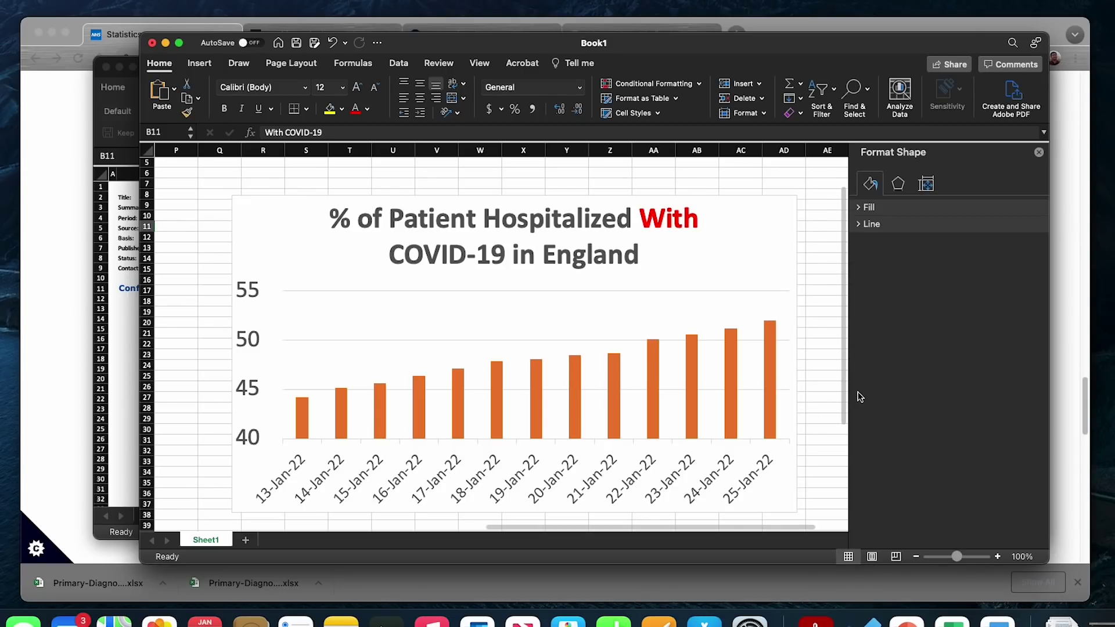
{"action": "left_click", "coordinate": [57, 212]}
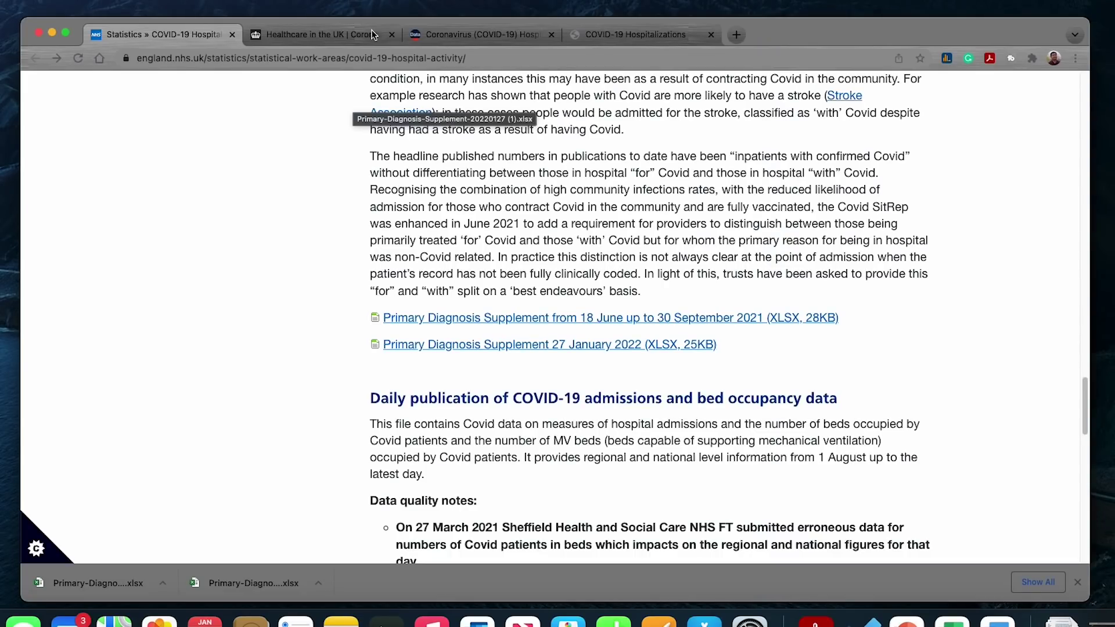
Step: Go to the 'Healthcare in the UK' dashboard page and scroll to the Patients in hospital chart
{"action": "left_click", "coordinate": [295, 37]}
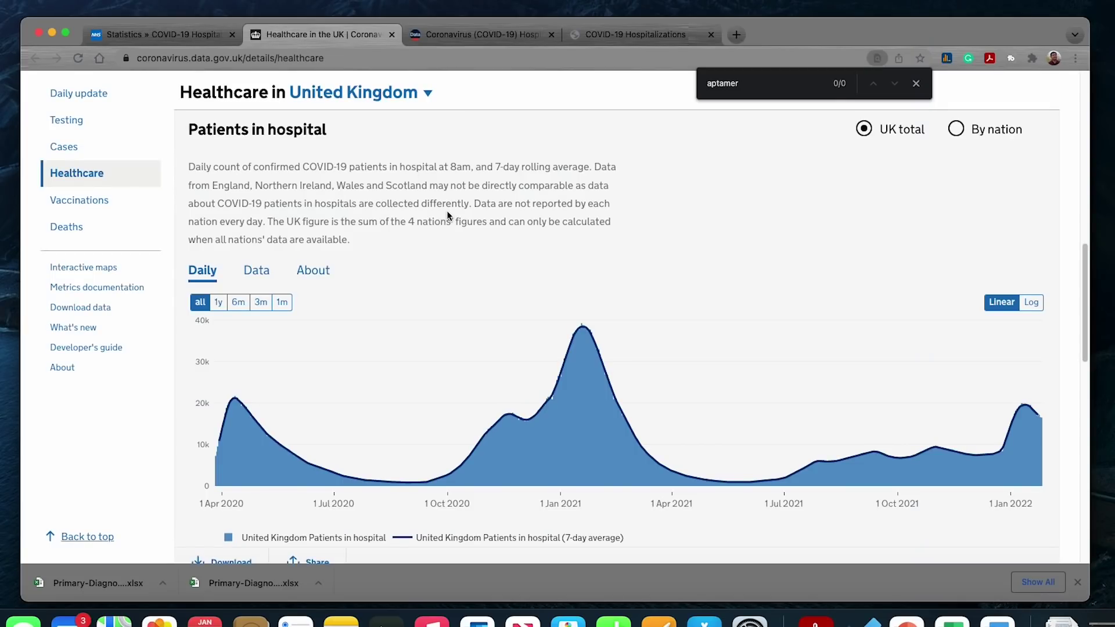
{"action": "scroll", "coordinate": [447, 211], "scroll_direction": "up", "scroll_amount": 10}
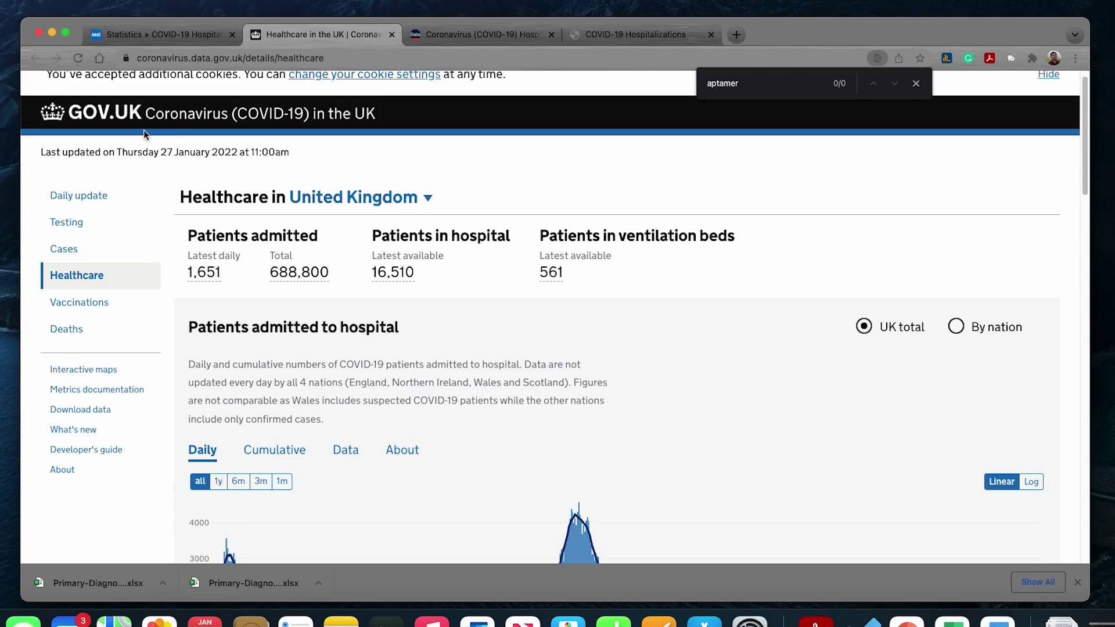
{"action": "scroll", "coordinate": [576, 304], "scroll_direction": "down", "scroll_amount": 10}
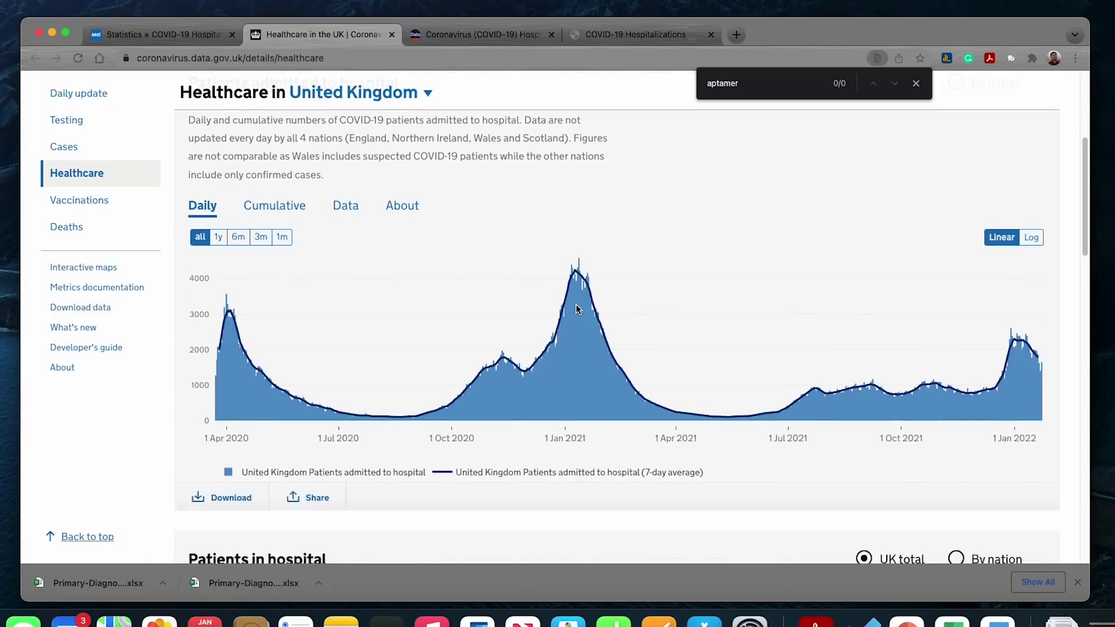
{"action": "scroll", "coordinate": [576, 304], "scroll_direction": "down", "scroll_amount": 4}
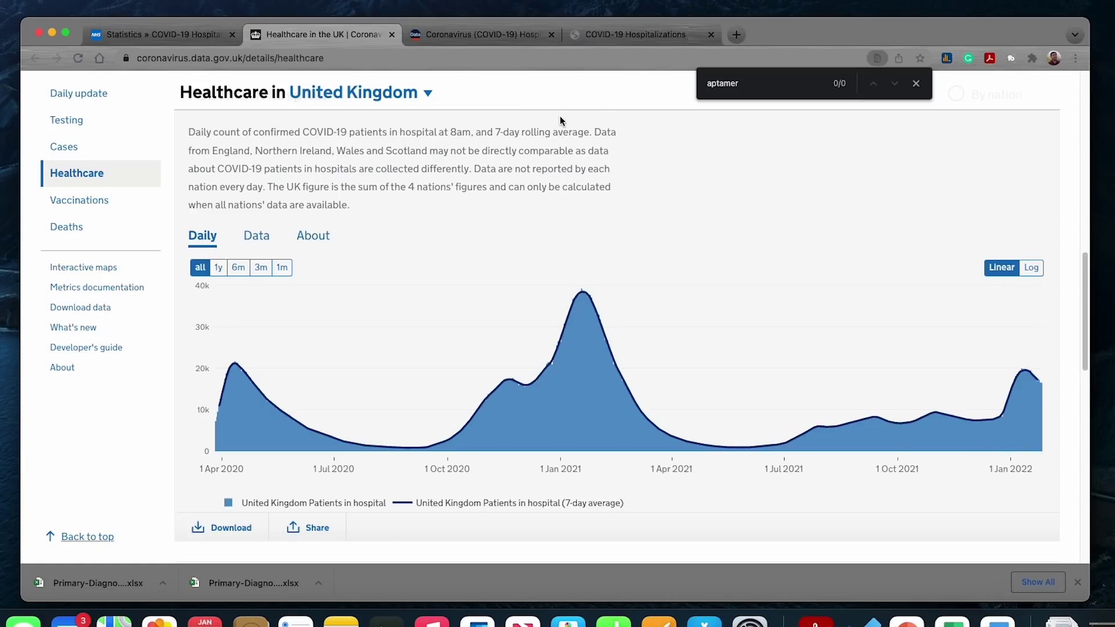
Step: Switch to the 'Coronavirus (COVID-19) Hospitalizations' browser tab
{"action": "left_click", "coordinate": [508, 36]}
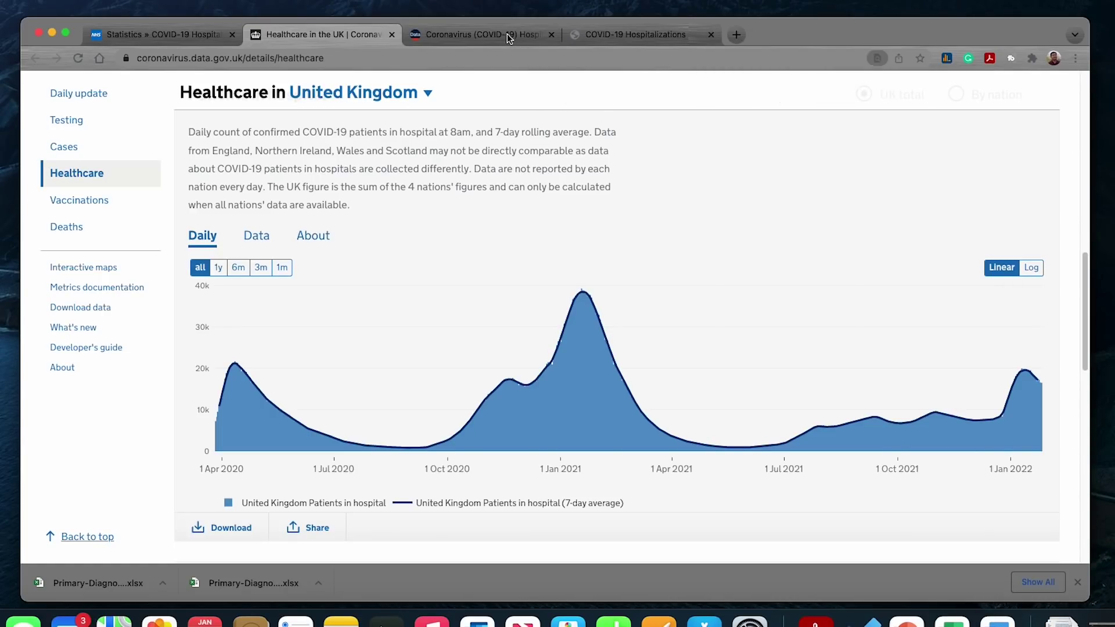